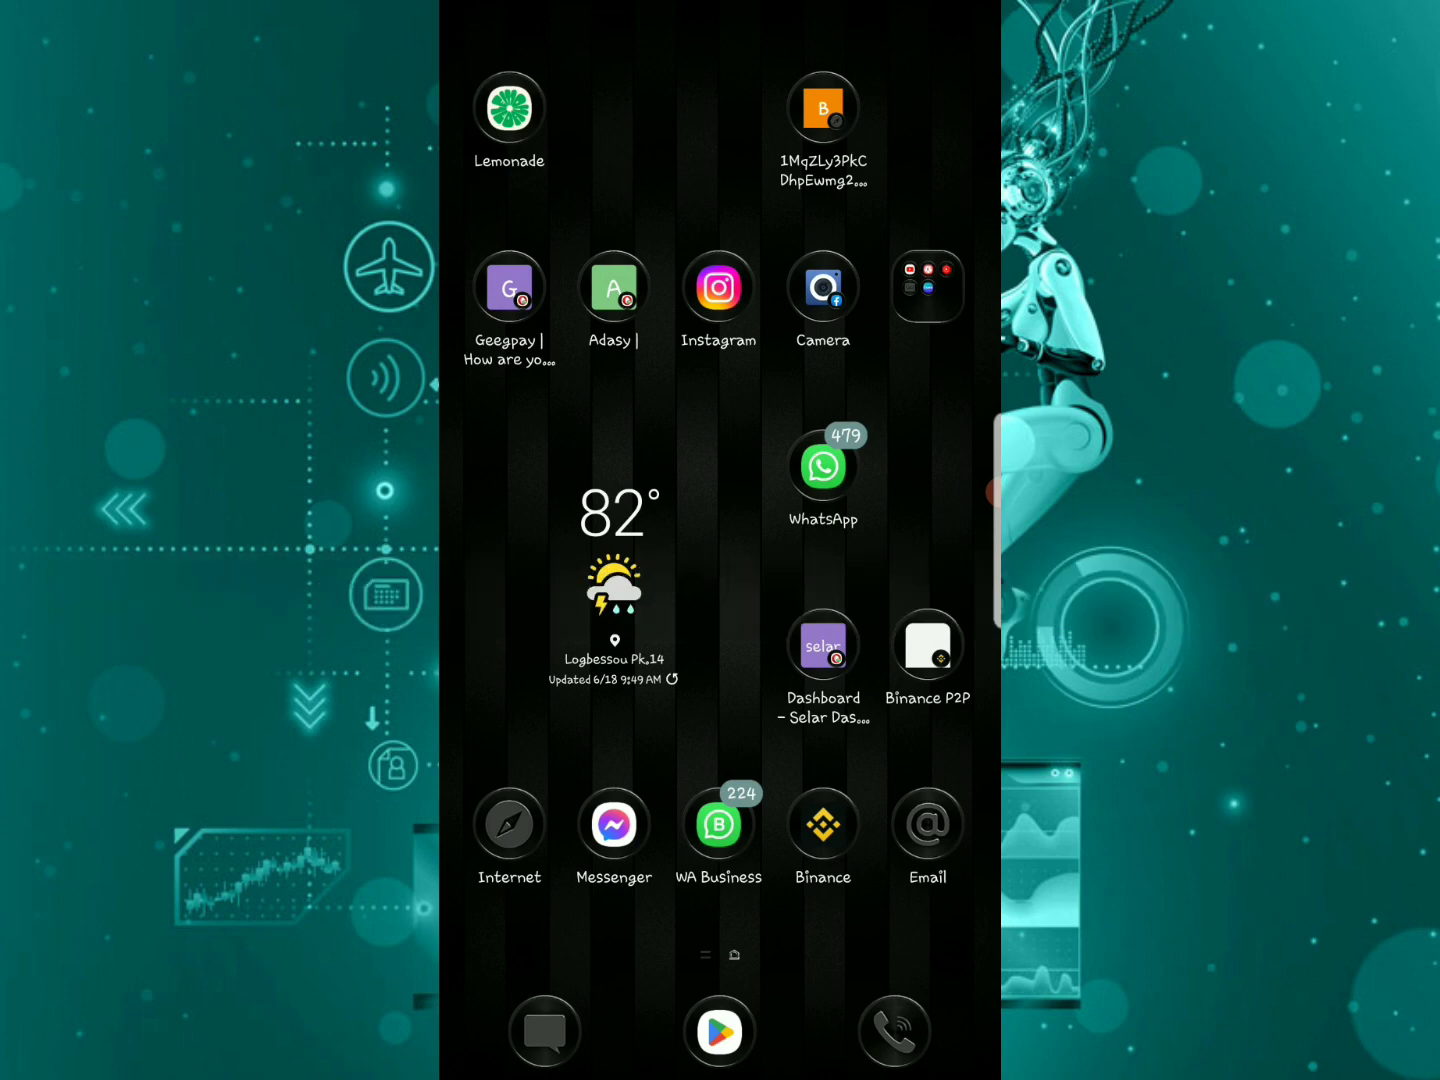
Swipe up on the home screen to show the full app drawer.
drag(720, 900, 720, 451)
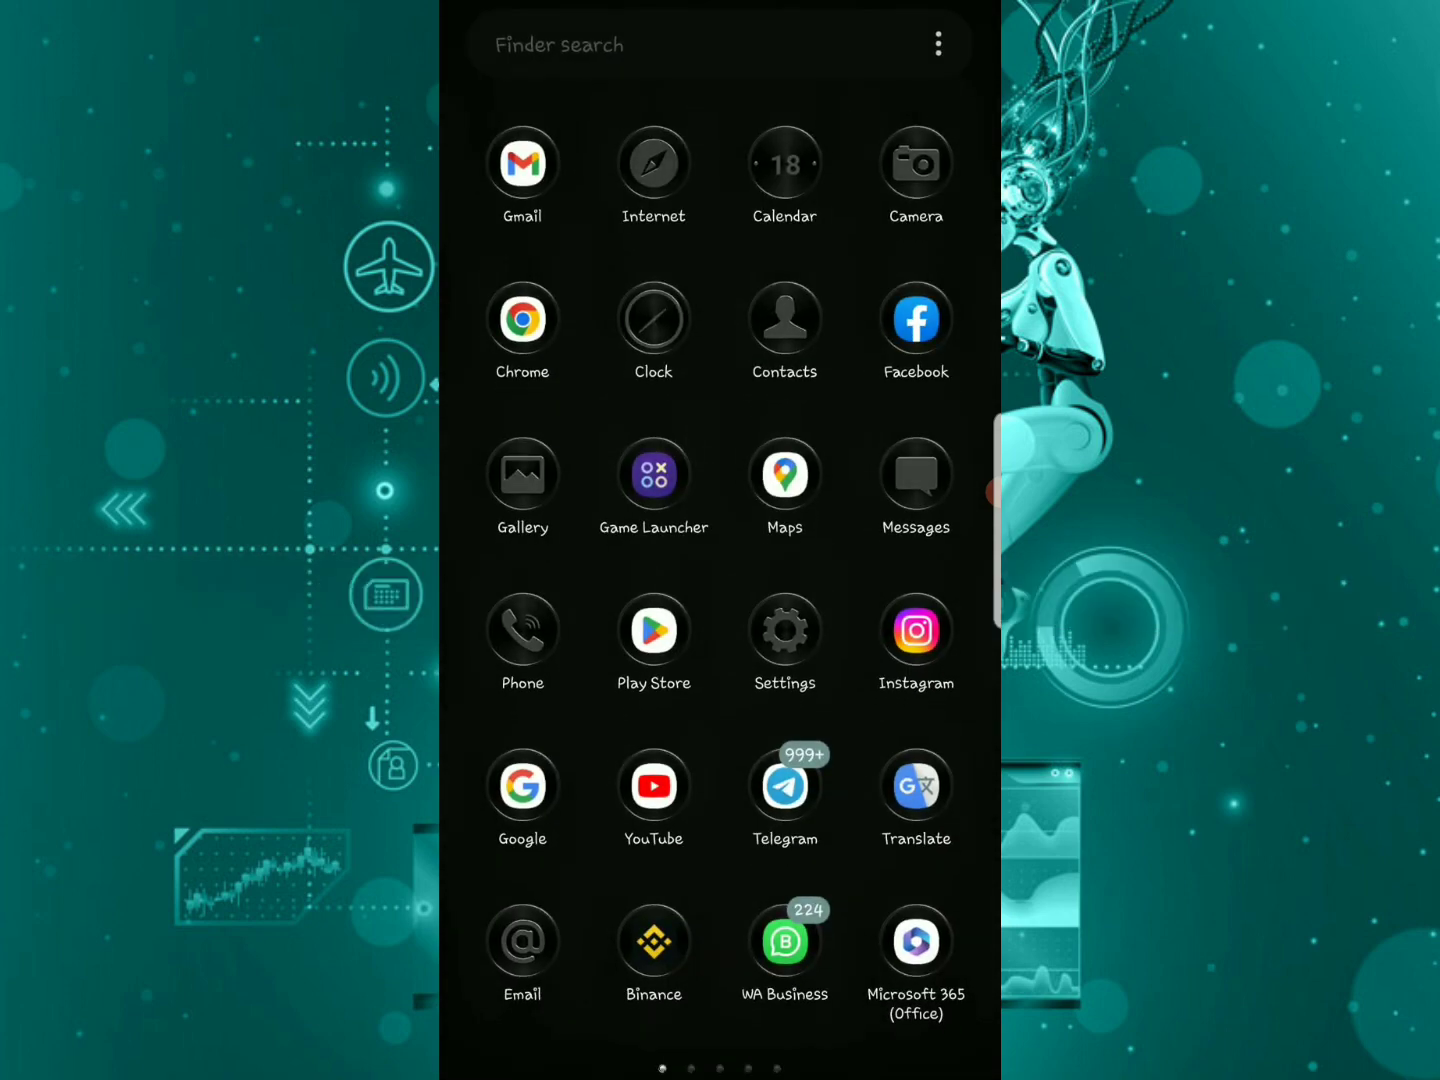
Launch Instagram and reach Settings and privacy via the profile page's options menu.
click(916, 631)
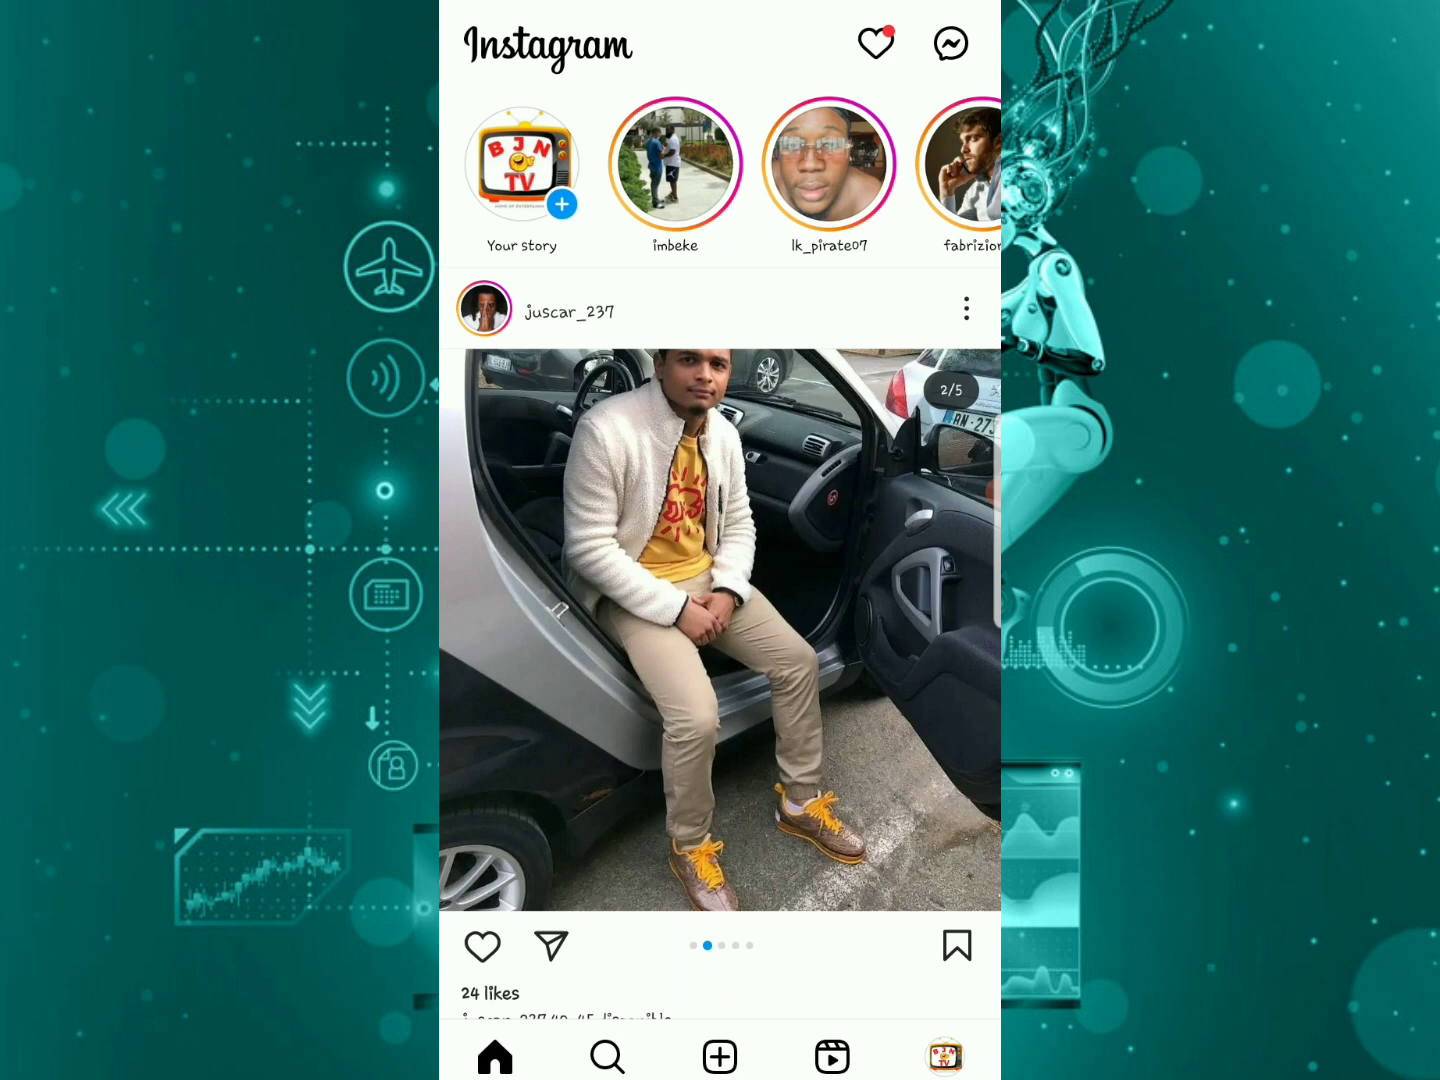
click(945, 1055)
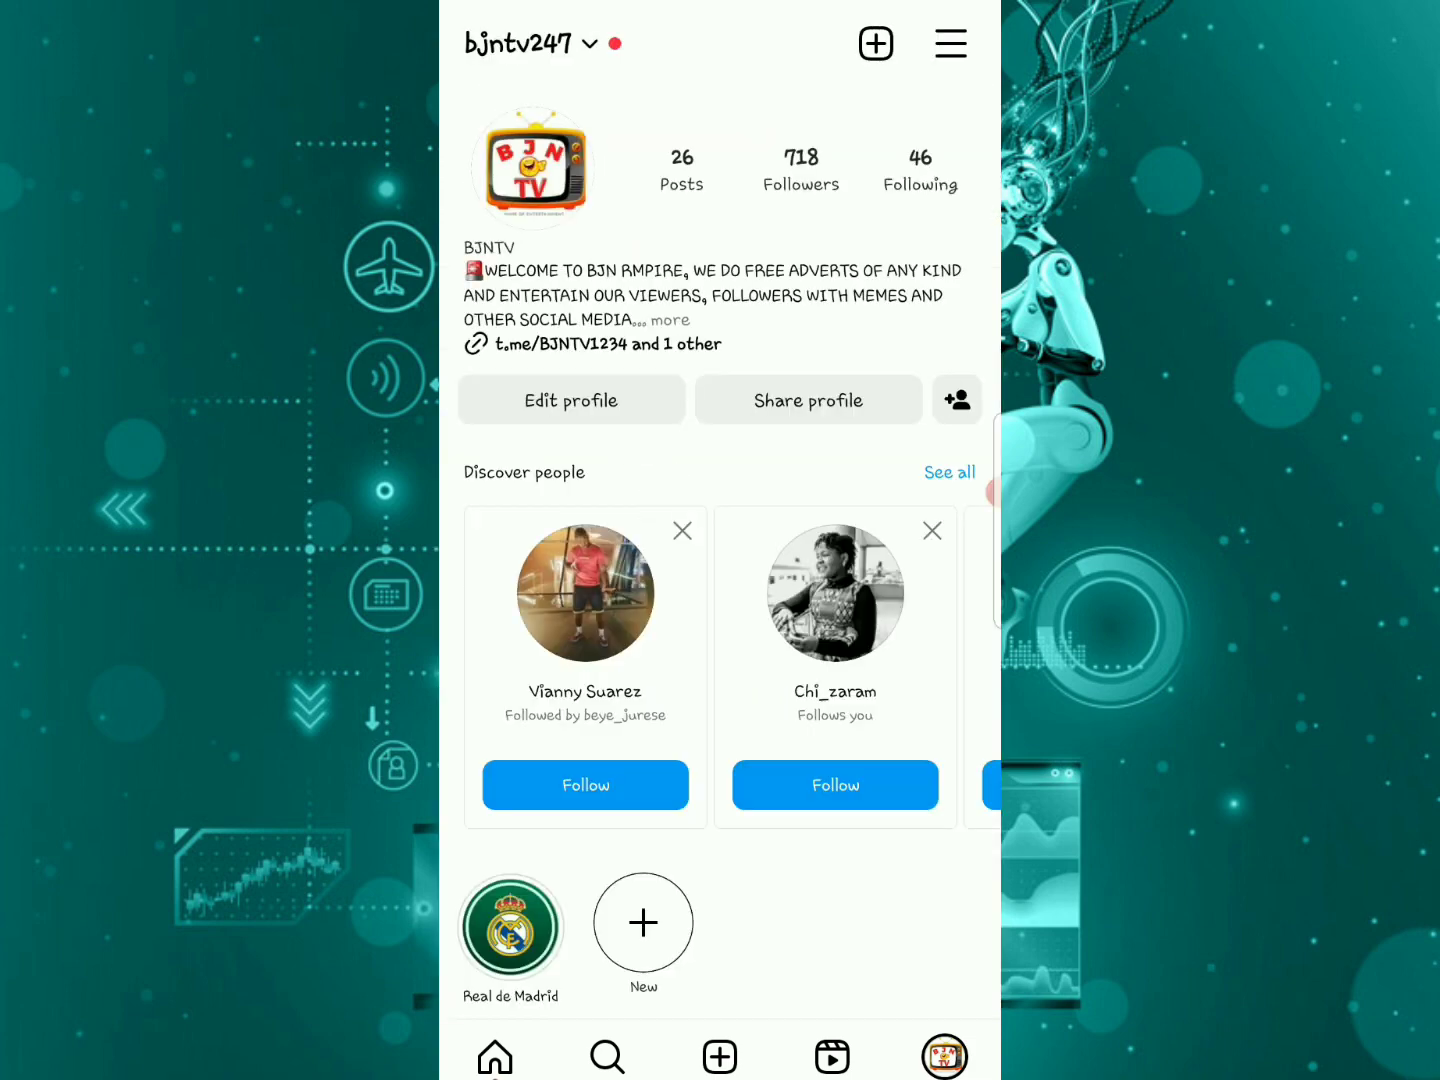
click(950, 43)
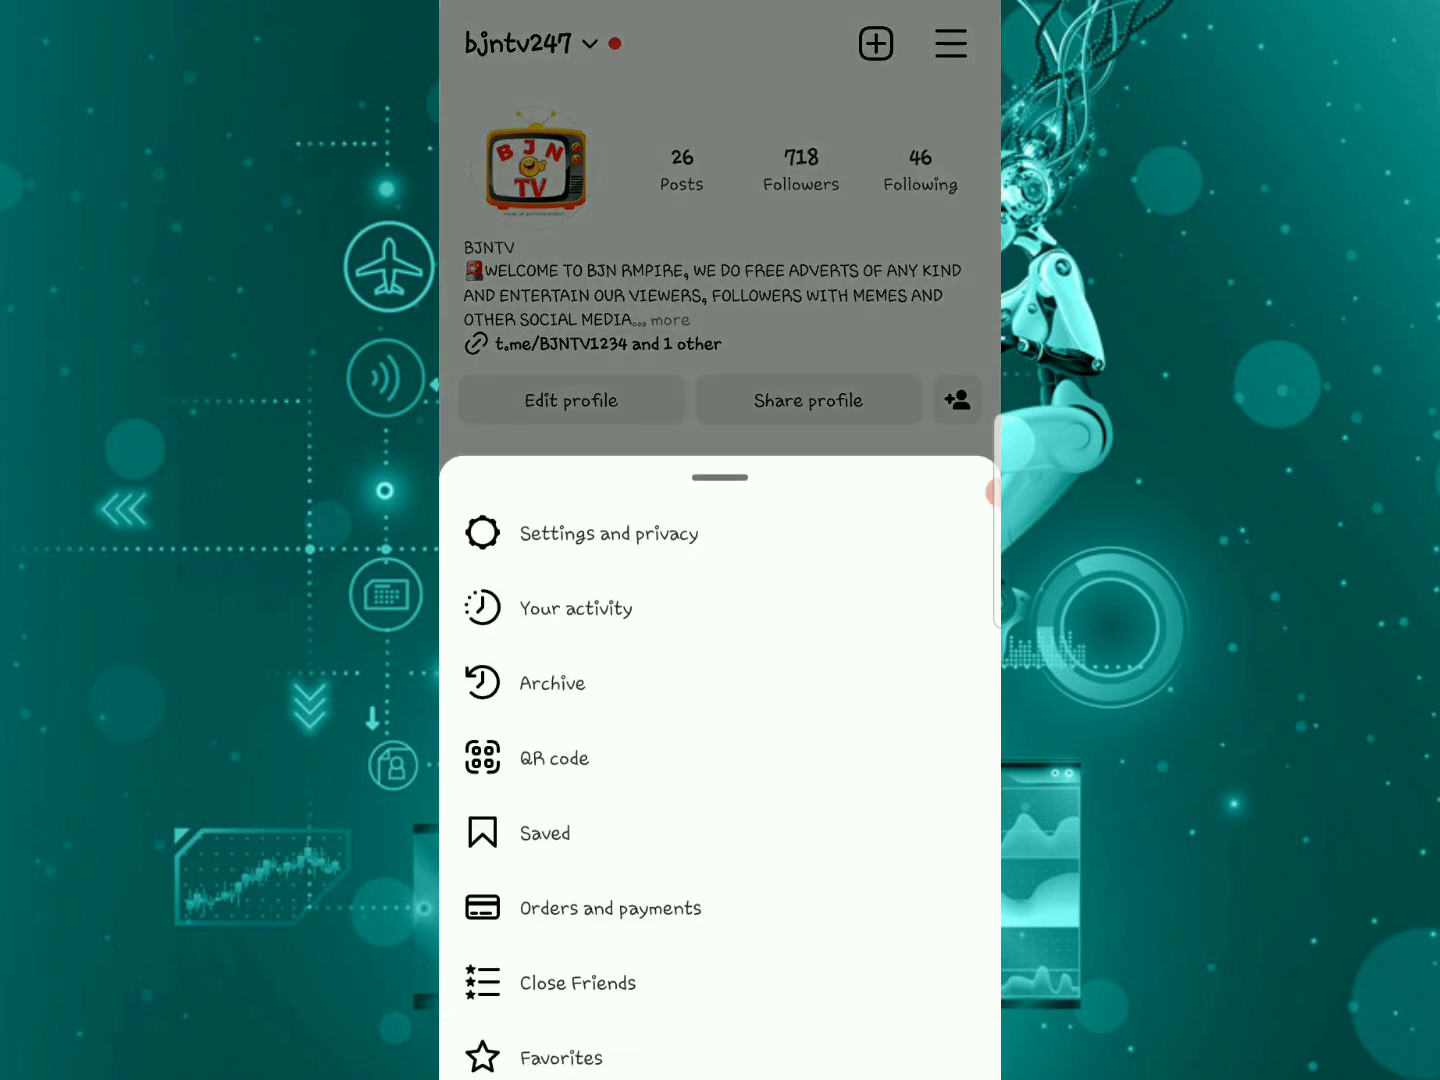
click(608, 534)
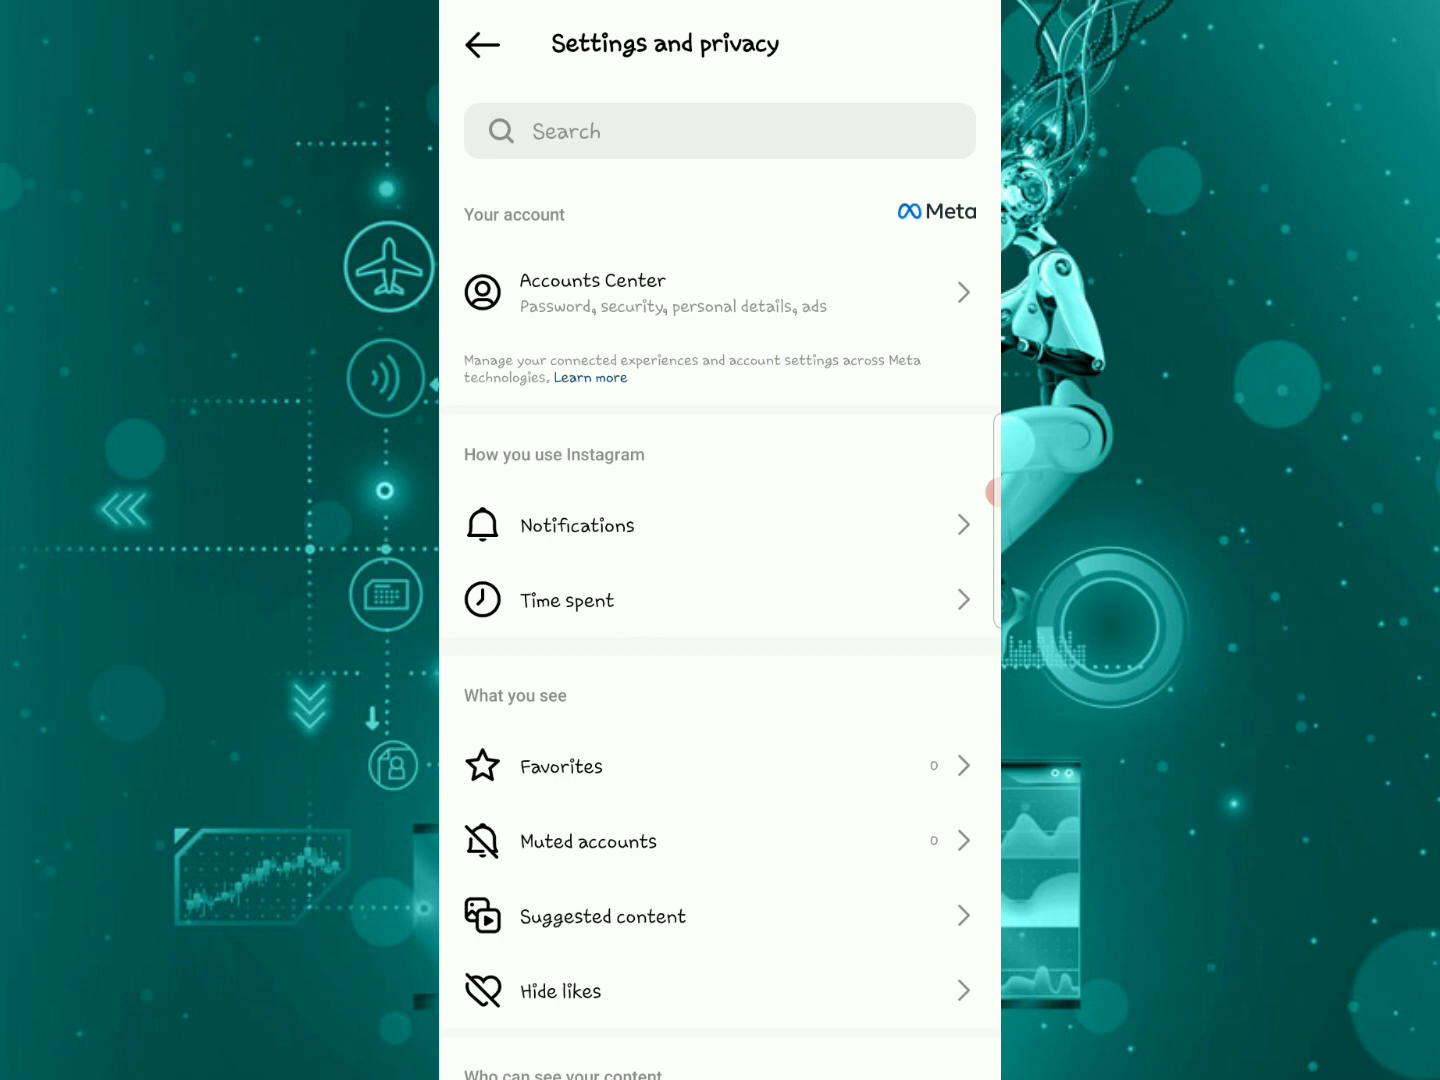
scroll(720, 562, down, 3)
scroll(720, 563, down, 3)
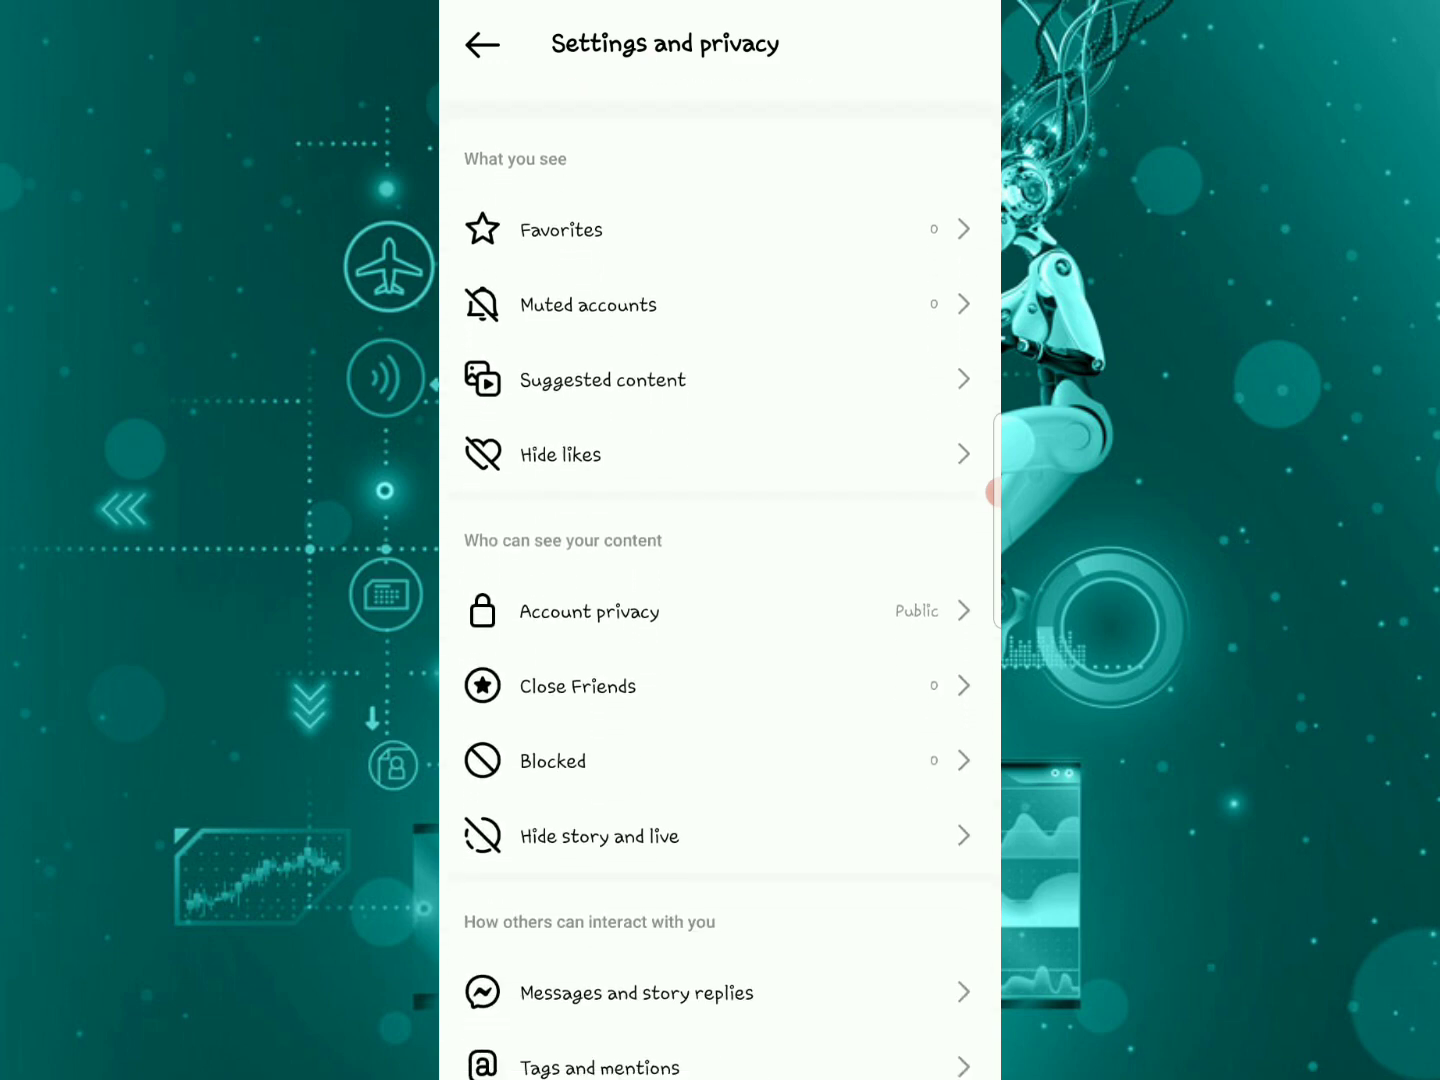
scroll(720, 563, down, 5)
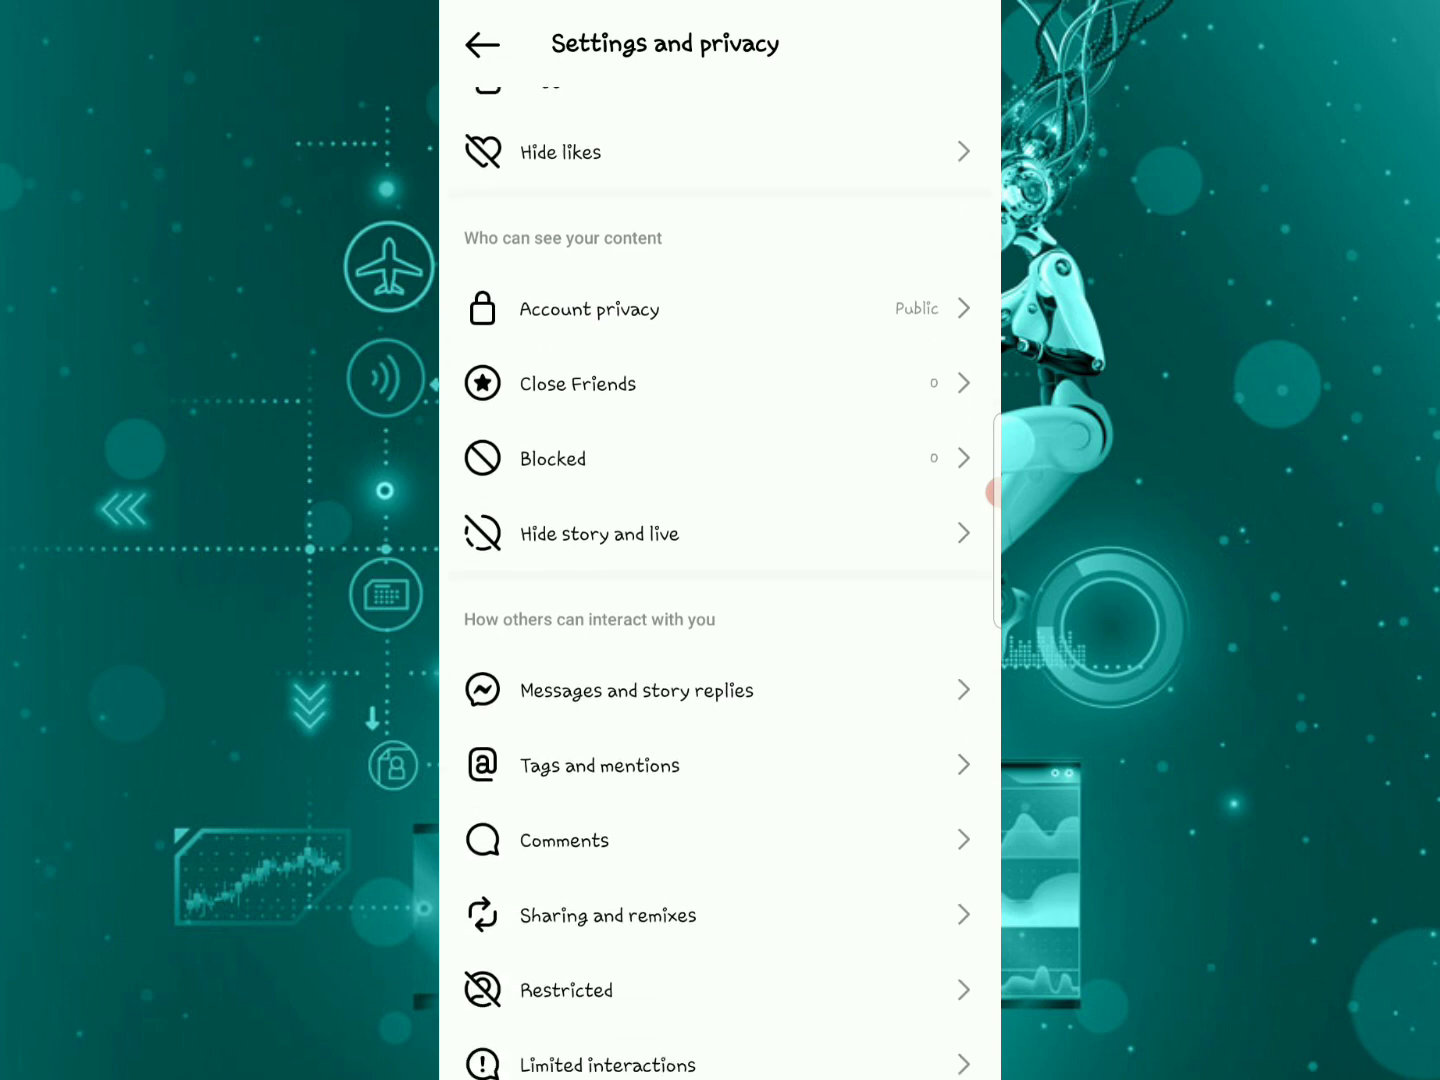
scroll(720, 563, down, 2)
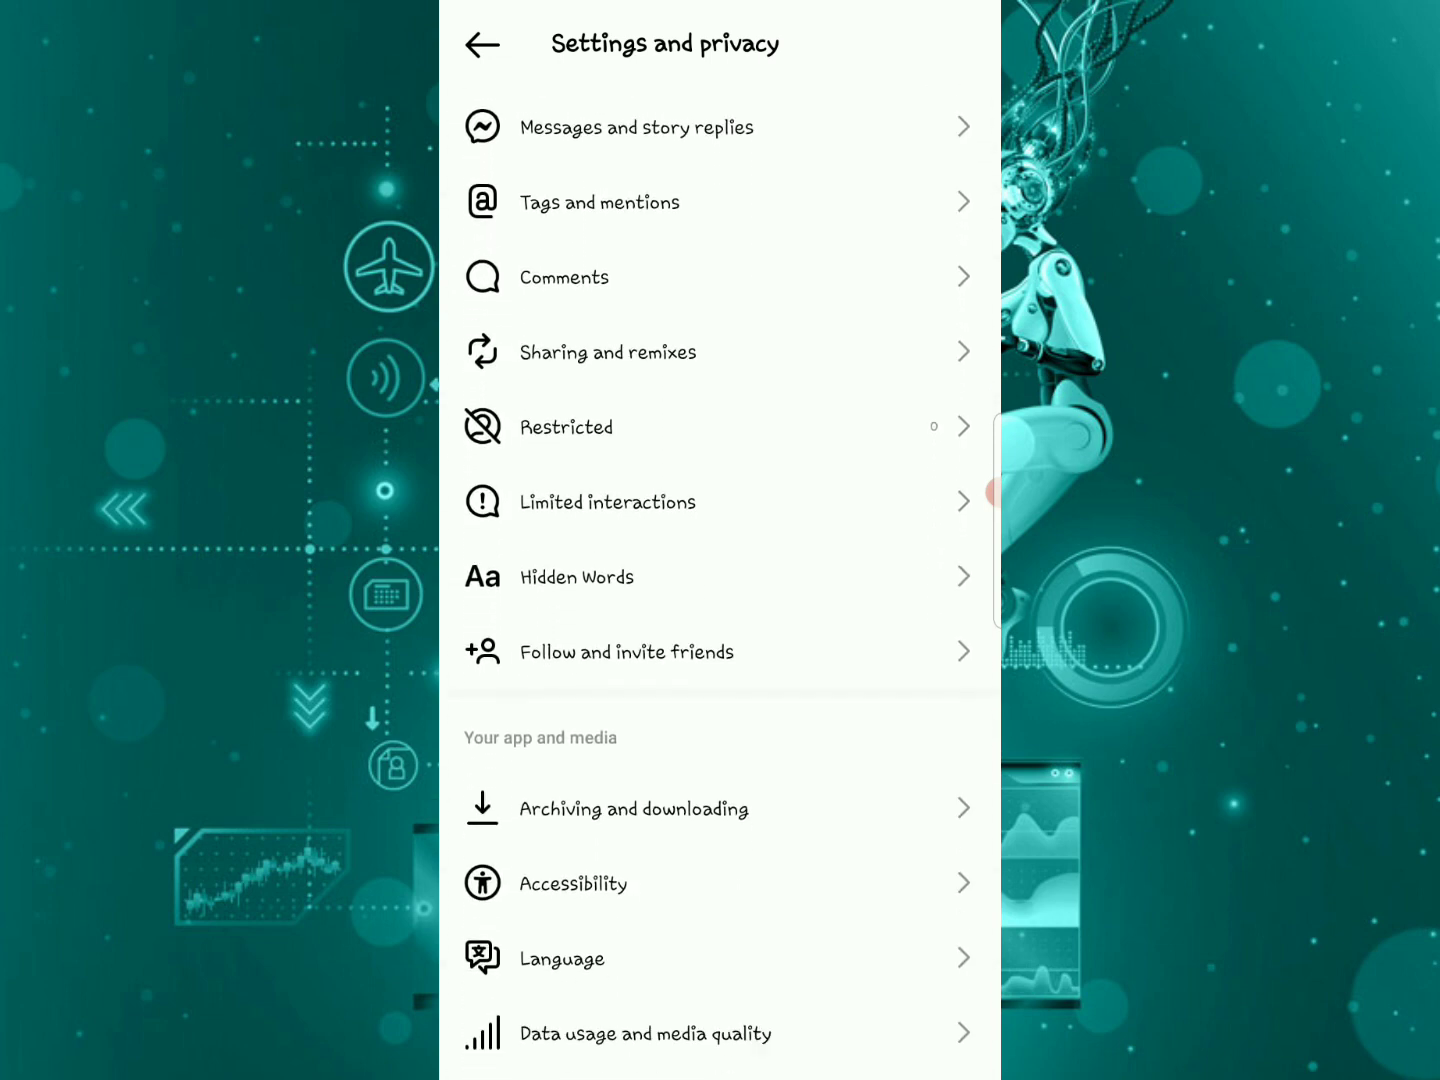
scroll(720, 562, down, 2)
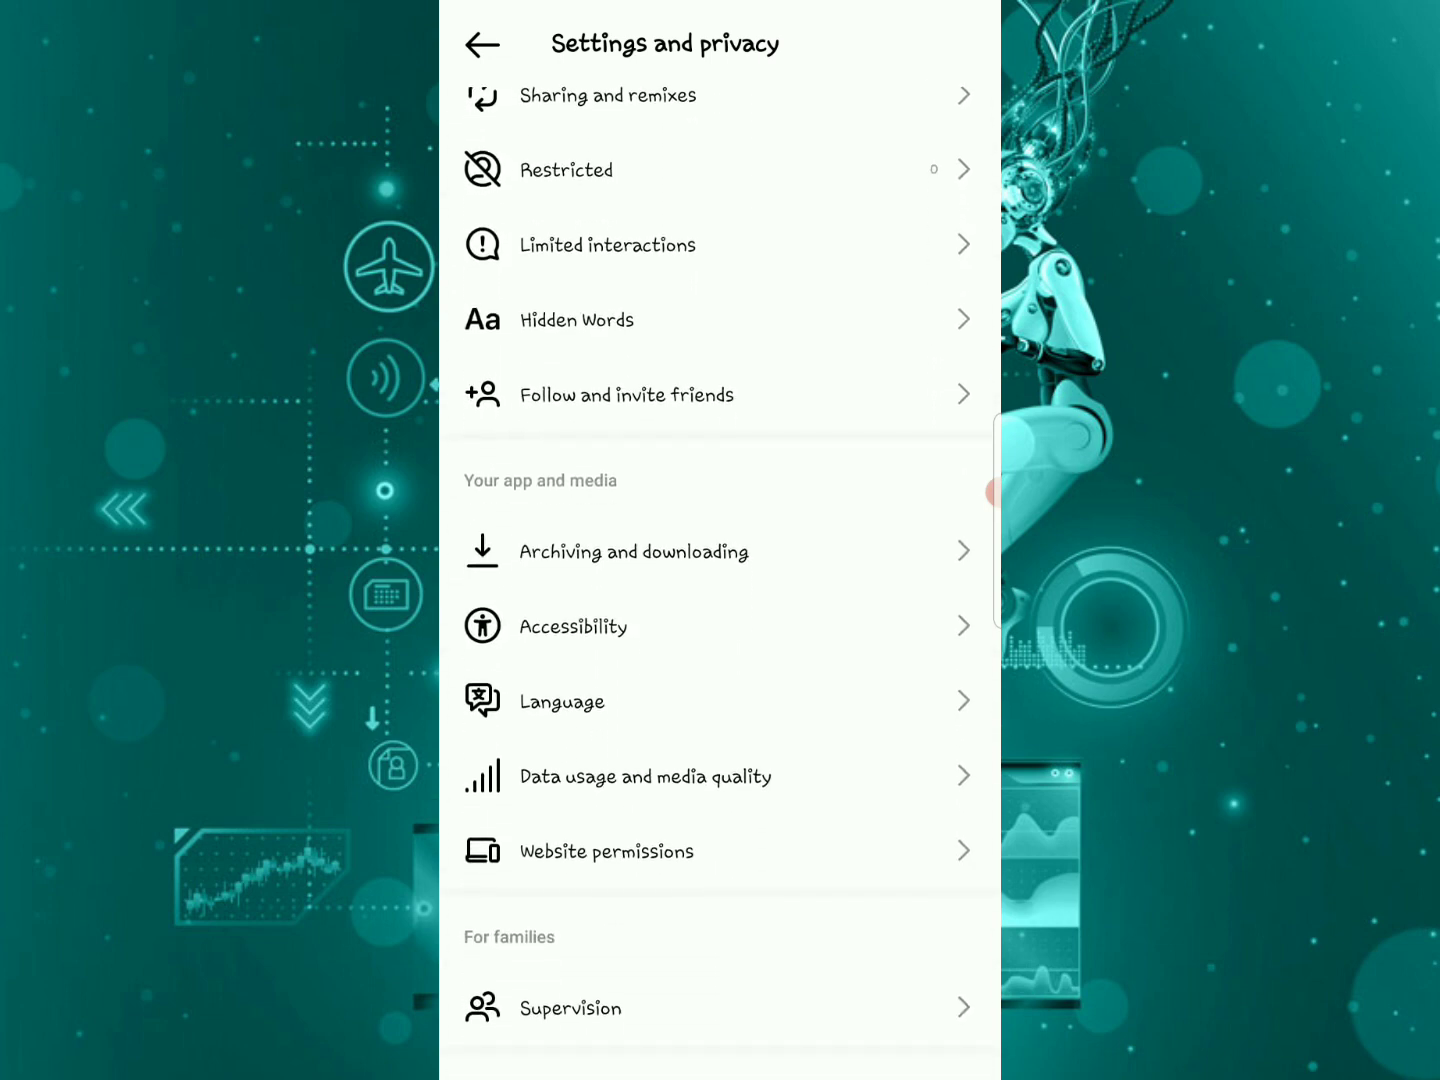
scroll(720, 563, up, 2)
scroll(720, 563, up, 2)
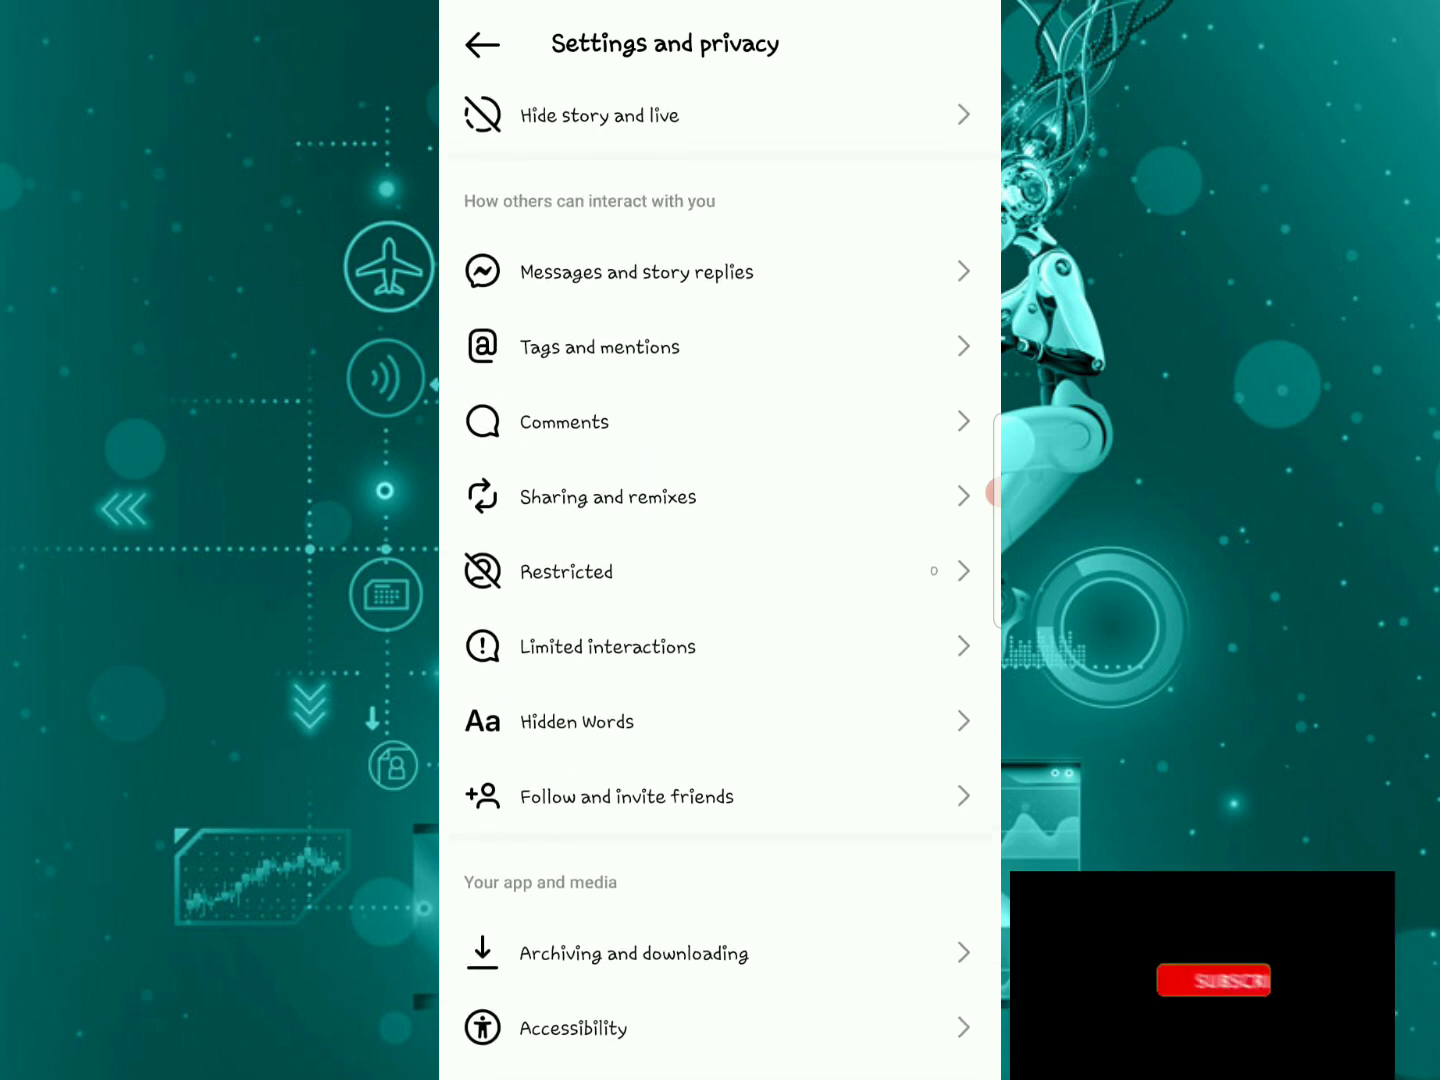
scroll(720, 562, down, 1)
scroll(720, 562, up, 2)
scroll(720, 563, up, 2)
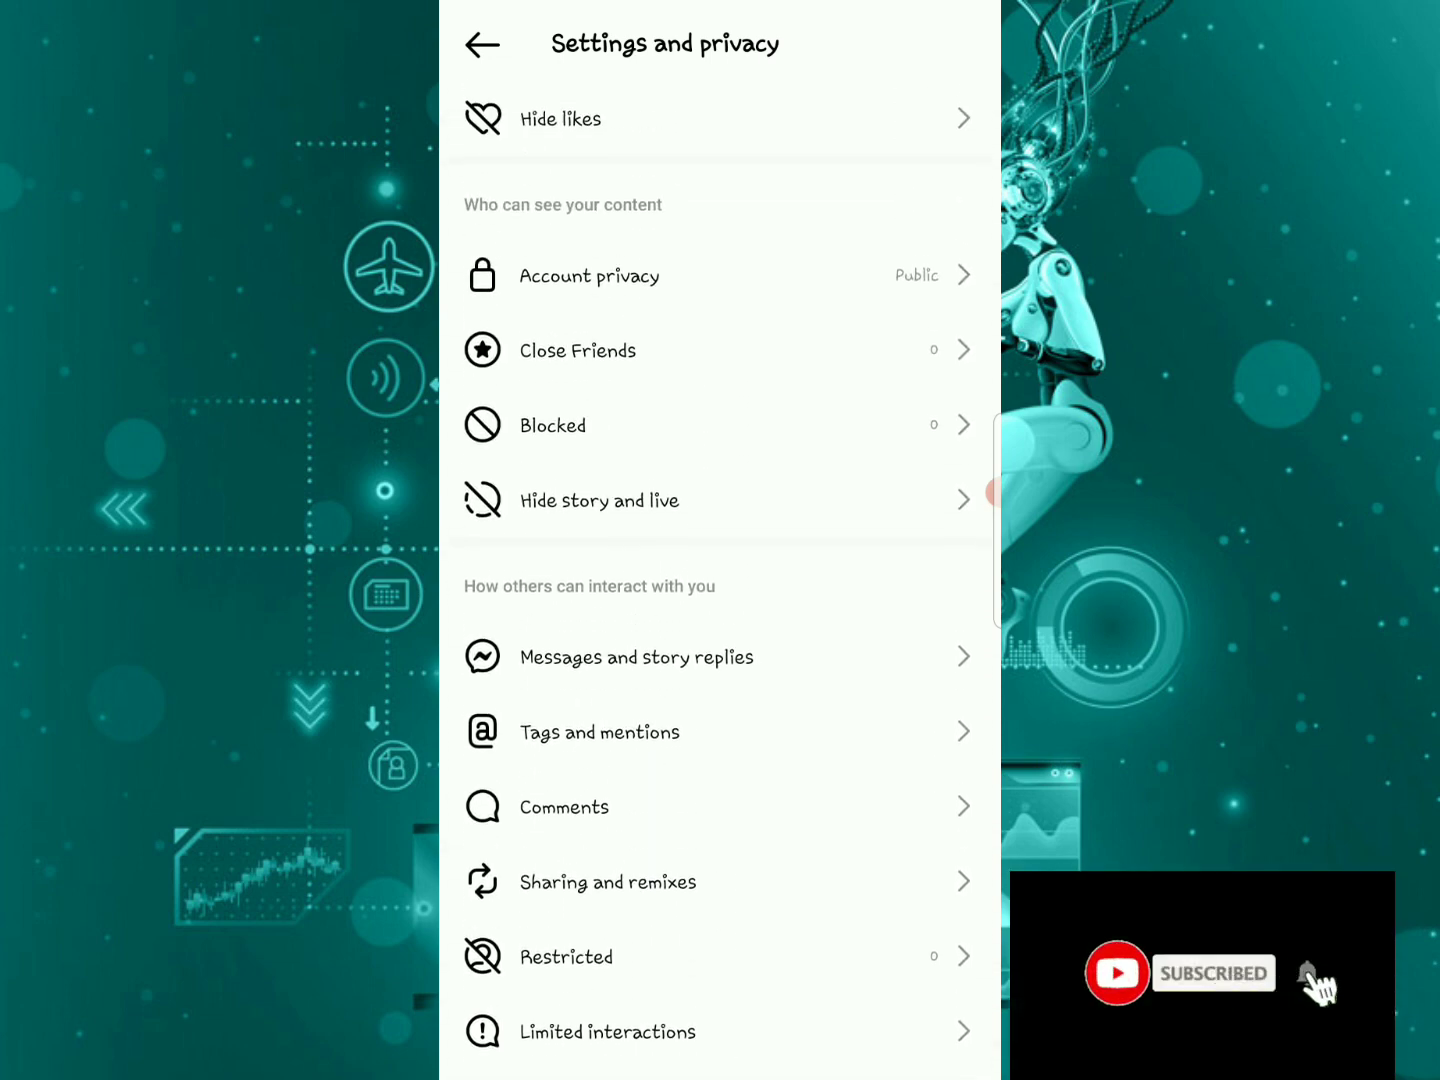
scroll(721, 562, down, 4)
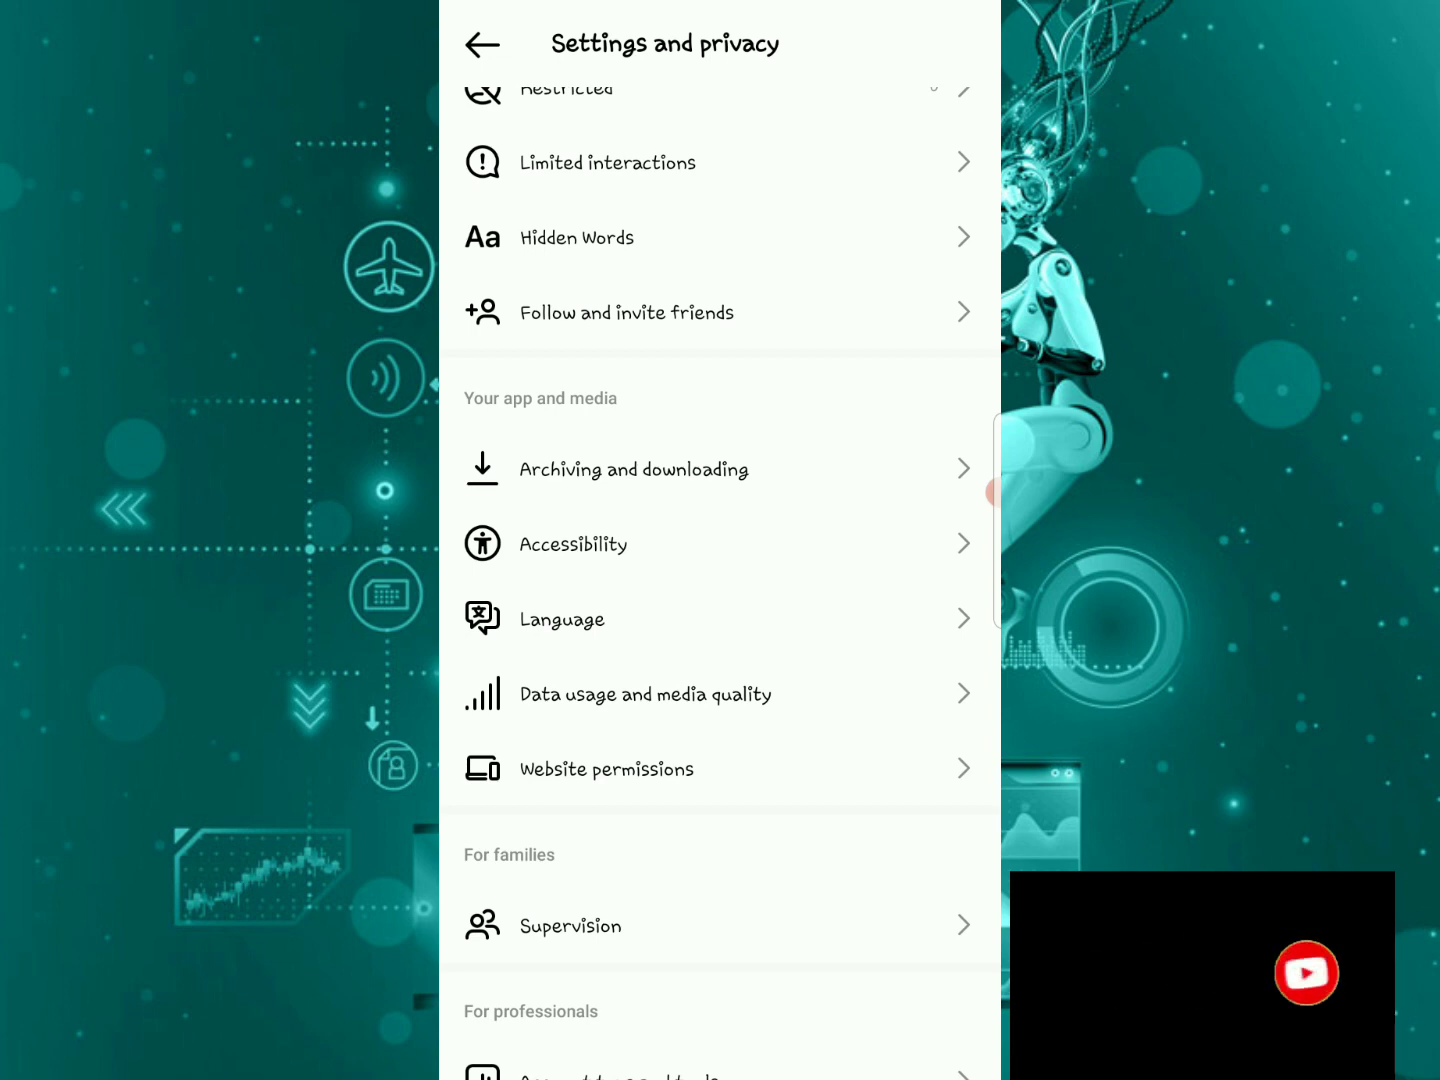
Switch on Data Saver under Data usage and media quality to stop video preloading.
click(645, 694)
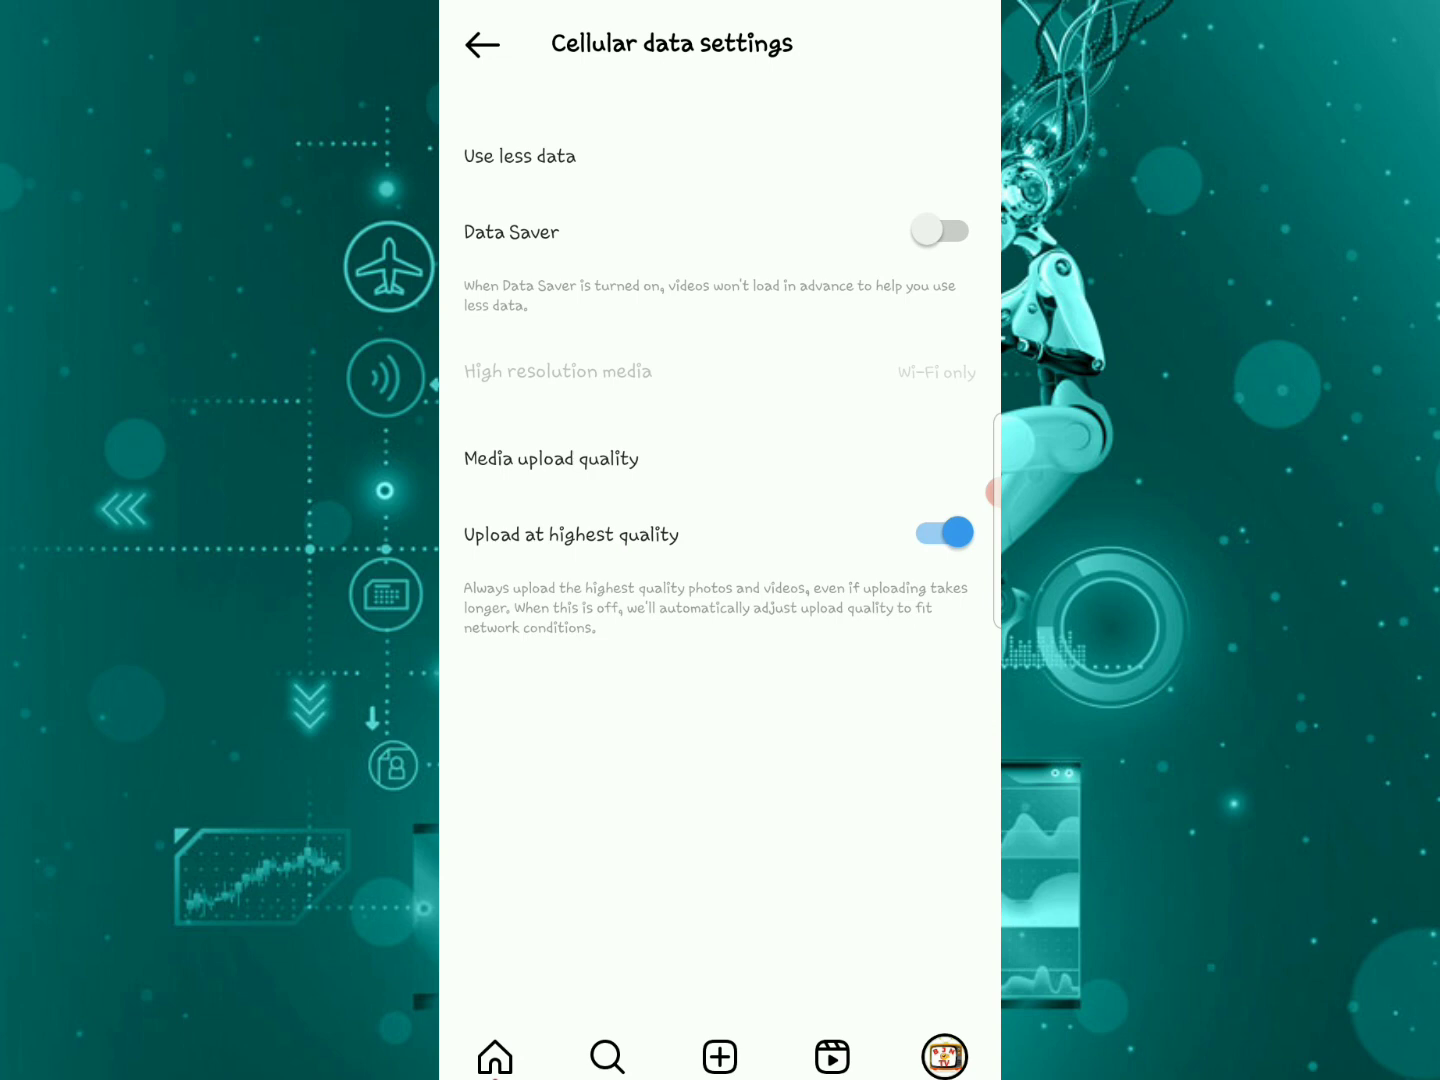
click(942, 230)
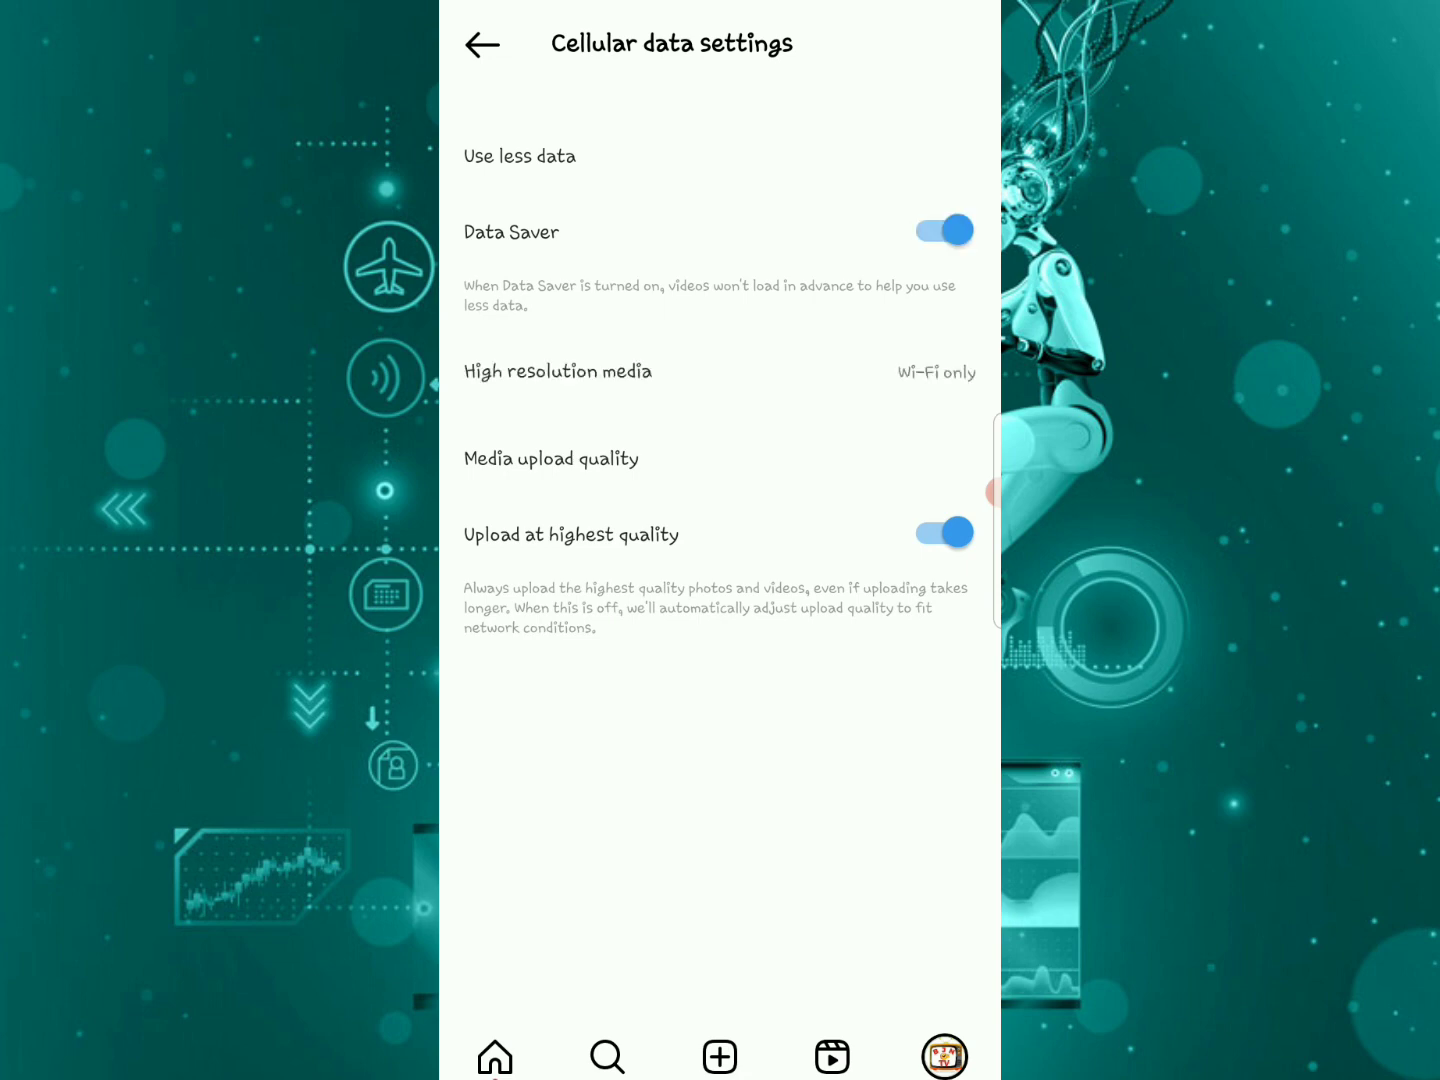